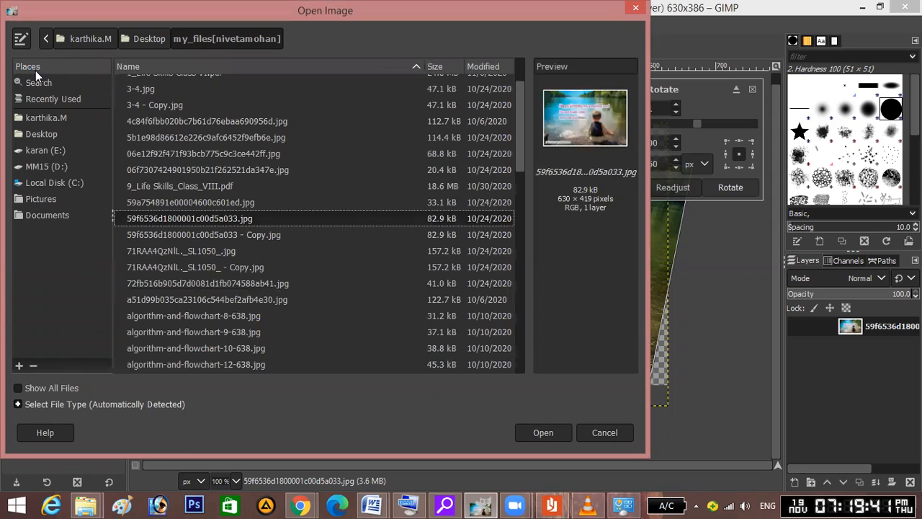
Preview several candidate images in the Open Image dialog, including 71RAA4QzNIL._SL1050_.jpg and habitts1.png.
{"action": "left_click", "coordinate": [151, 269]}
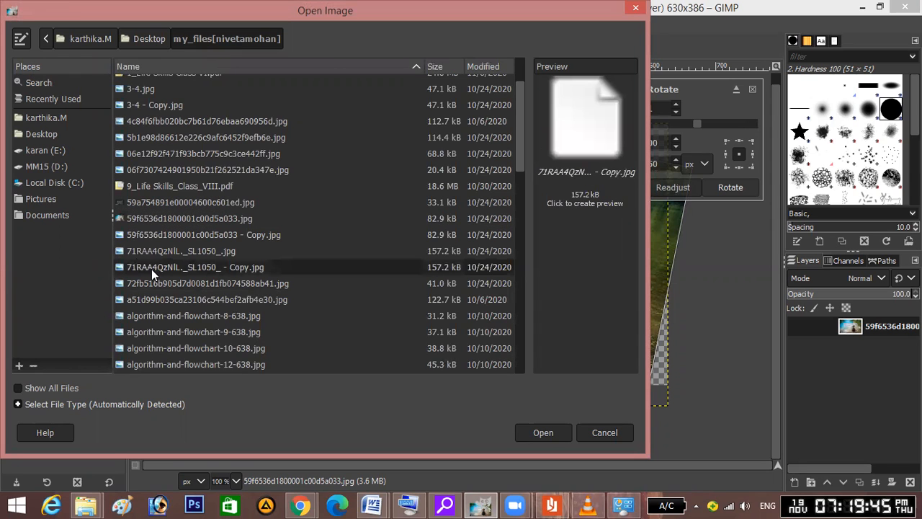
{"action": "left_click", "coordinate": [155, 252]}
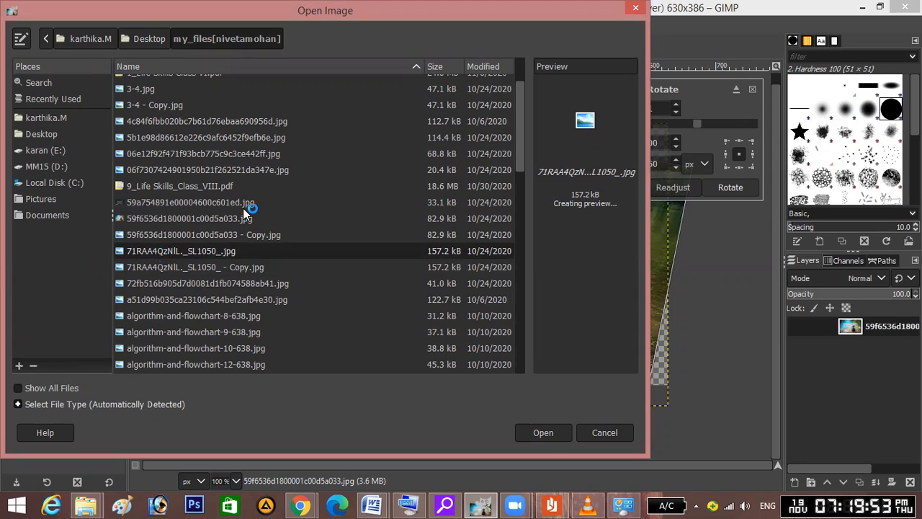
{"action": "left_click", "coordinate": [151, 219]}
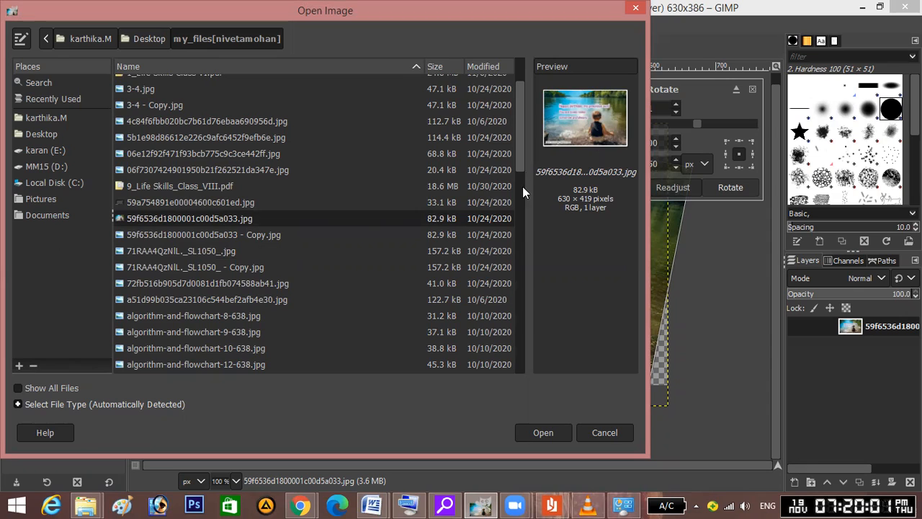
{"action": "left_click_drag", "start_coordinate": [522, 195], "coordinate": [525, 277]}
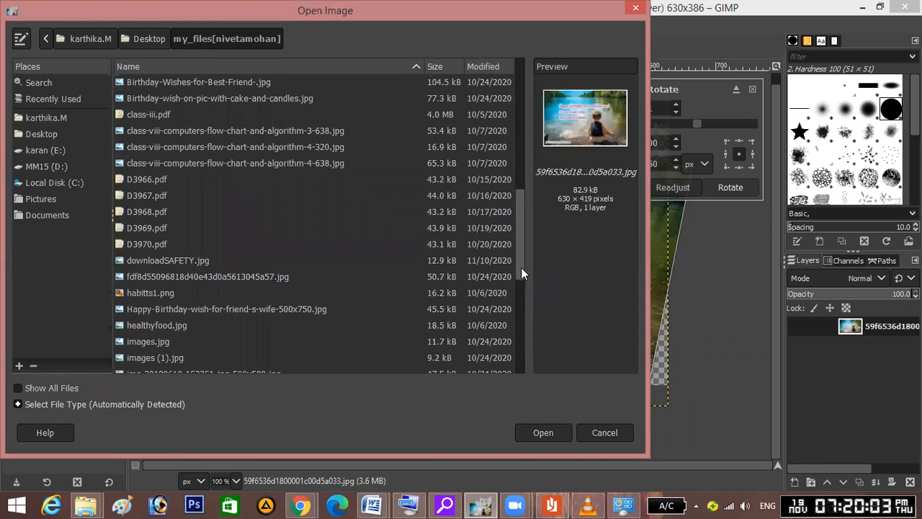
{"action": "left_click", "coordinate": [173, 275]}
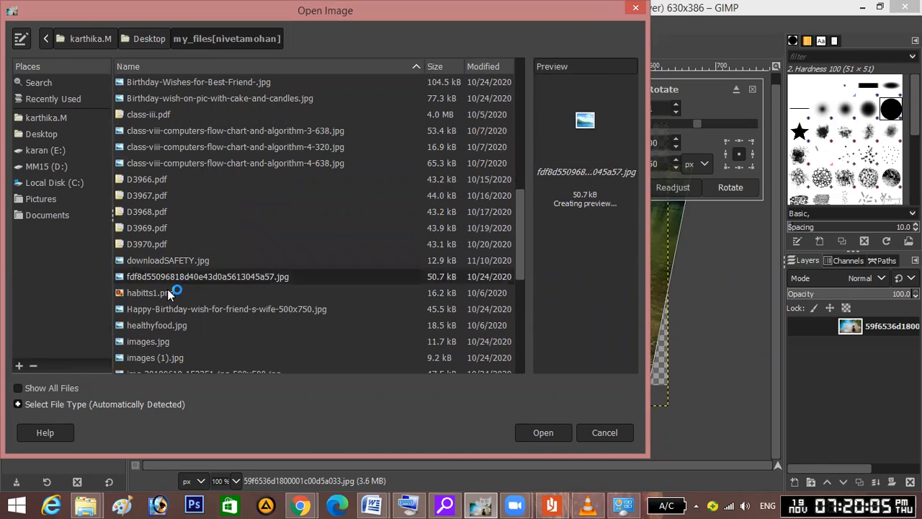
{"action": "left_click", "coordinate": [167, 292]}
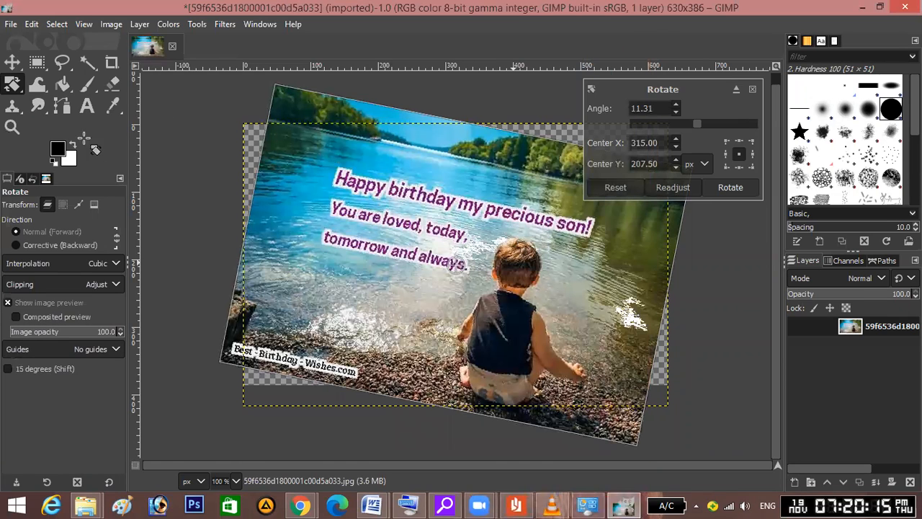
Reselect 59f6536d1800001c00d5a033.jpg and open it as a second image.
{"action": "left_click", "coordinate": [11, 24]}
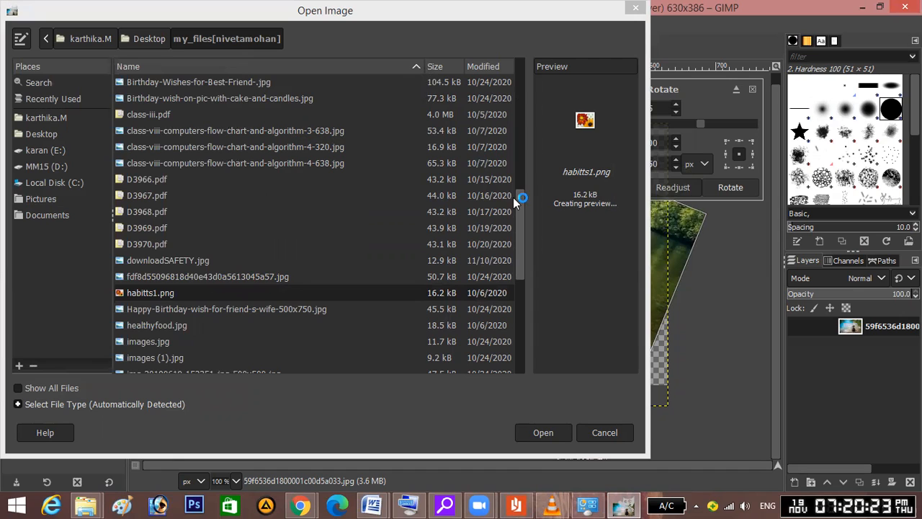
{"action": "left_click_drag", "start_coordinate": [518, 201], "coordinate": [518, 122]}
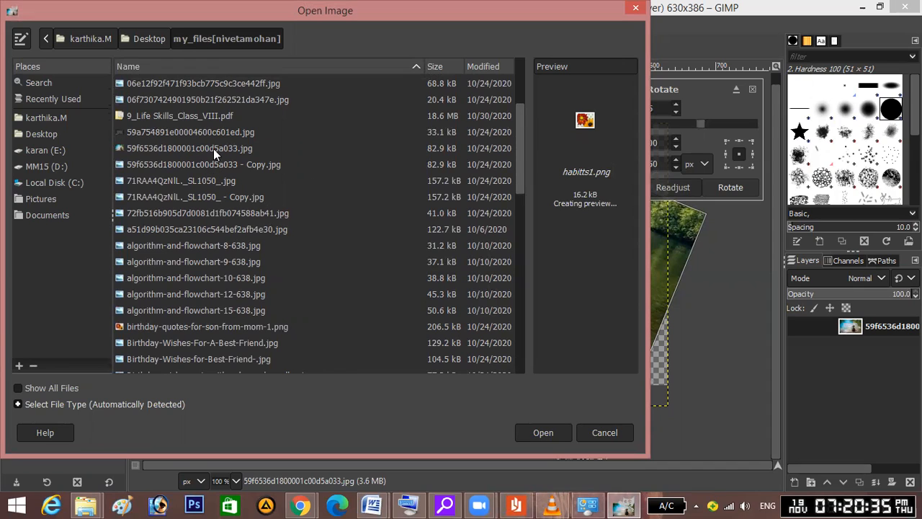
{"action": "left_click", "coordinate": [160, 146]}
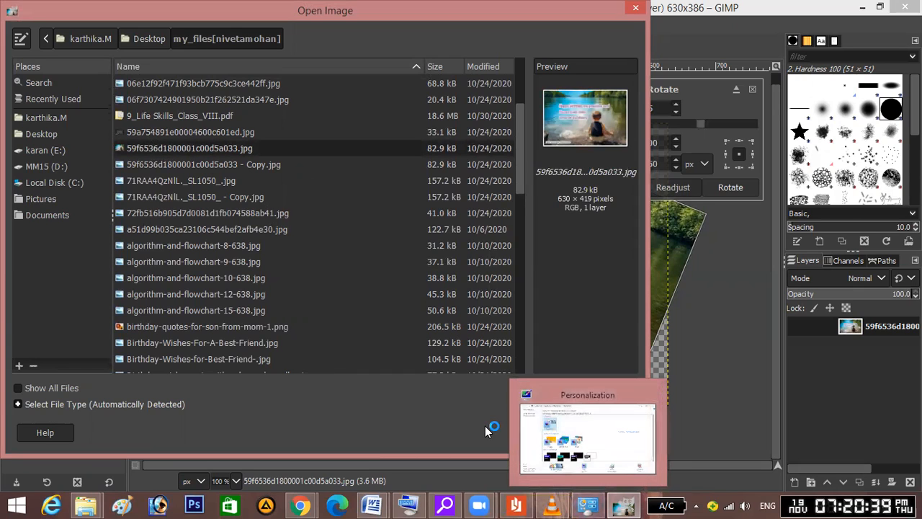
{"action": "left_click", "coordinate": [551, 436]}
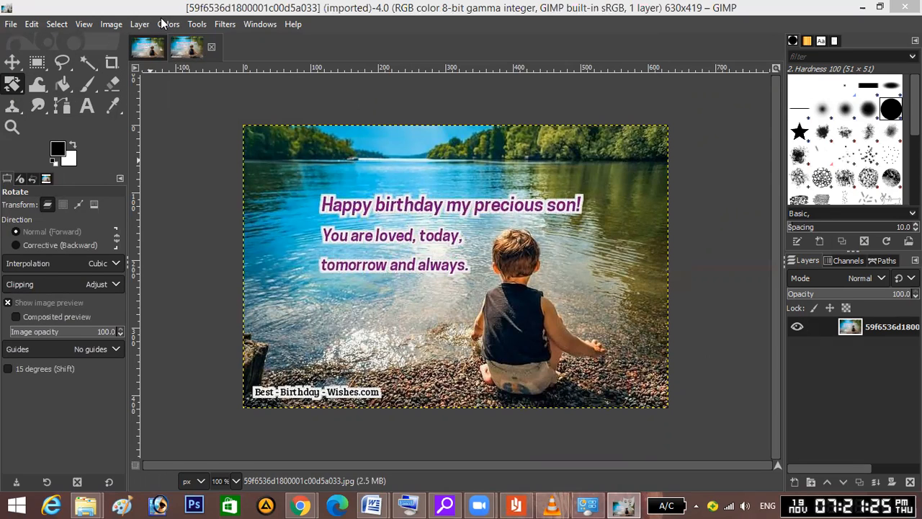
Crop the lake photo to 629×378, cutting off the bottom credit strip.
{"action": "left_click", "coordinate": [182, 25]}
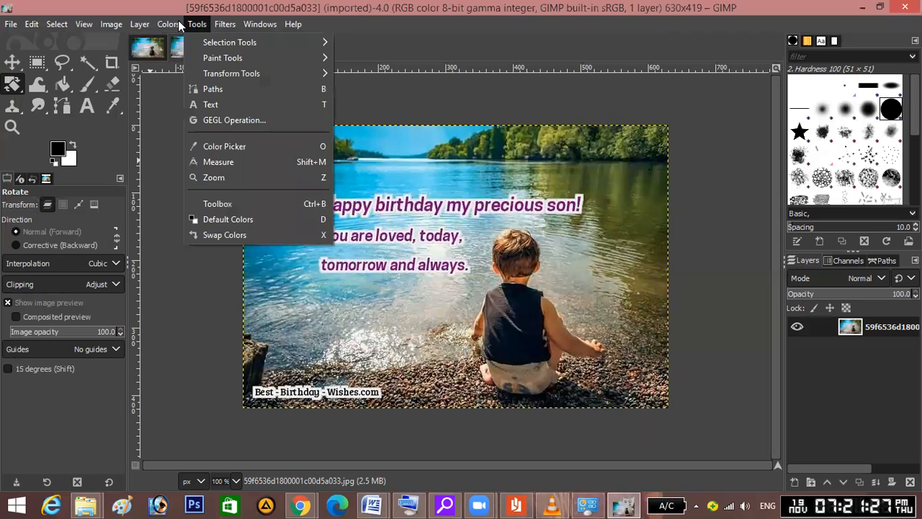
{"action": "mouse_move", "coordinate": [204, 75]}
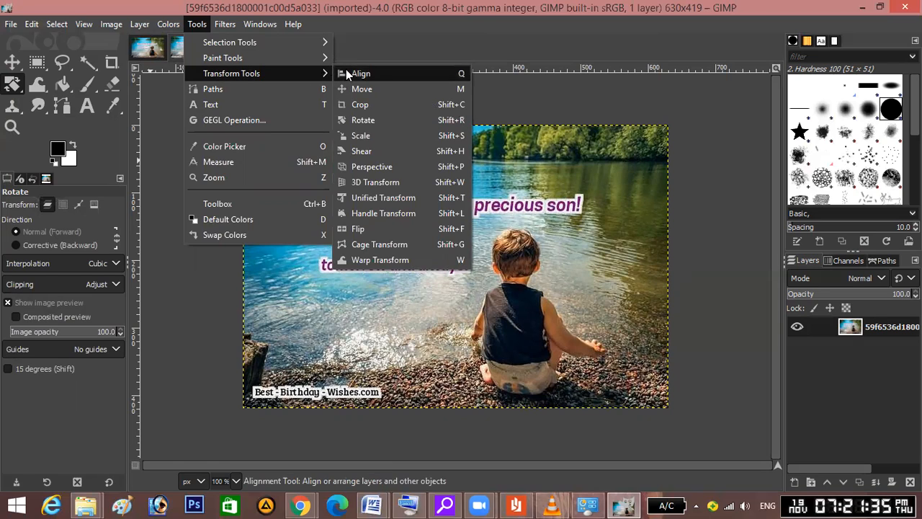
{"action": "left_click", "coordinate": [363, 105]}
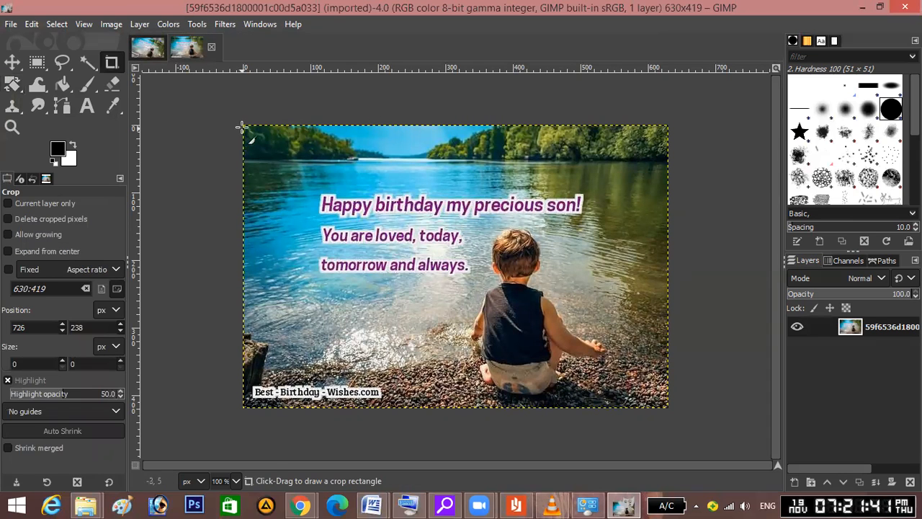
{"action": "left_click_drag", "start_coordinate": [244, 126], "coordinate": [674, 381]}
{"action": "key", "text": "Return"}
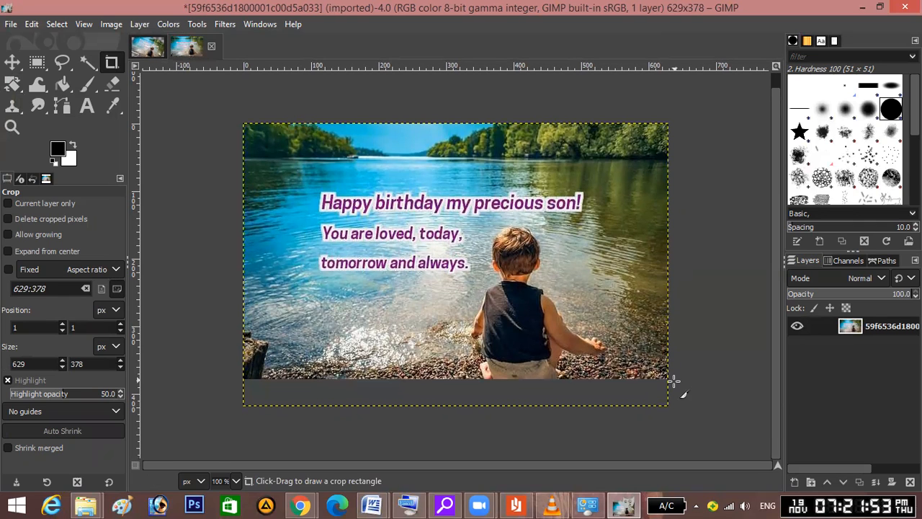
Click around the cropped canvas and switch to the Move tool.
{"action": "left_click", "coordinate": [702, 318]}
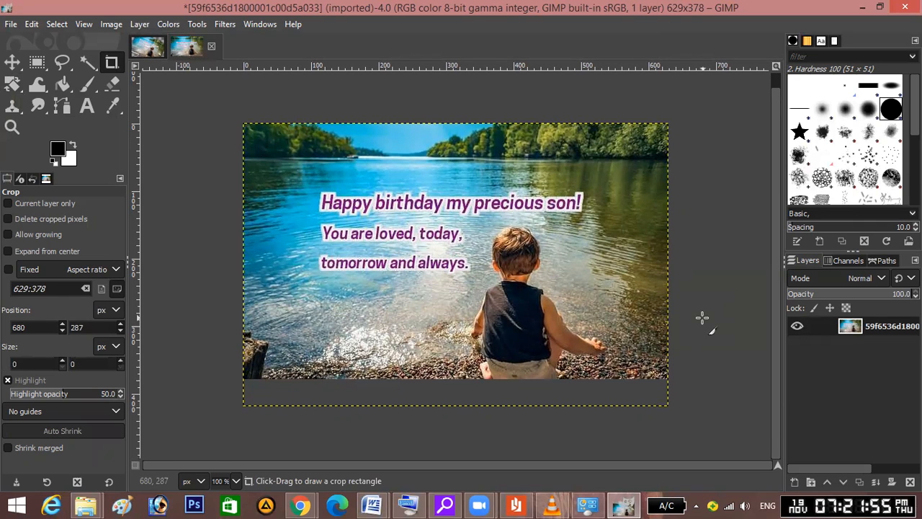
{"action": "mouse_move", "coordinate": [666, 402]}
{"action": "left_mouse_down"}
{"action": "mouse_move", "coordinate": [655, 381]}
{"action": "mouse_move", "coordinate": [669, 407]}
{"action": "left_mouse_up"}
{"action": "left_click", "coordinate": [749, 255]}
{"action": "left_click", "coordinate": [749, 255]}
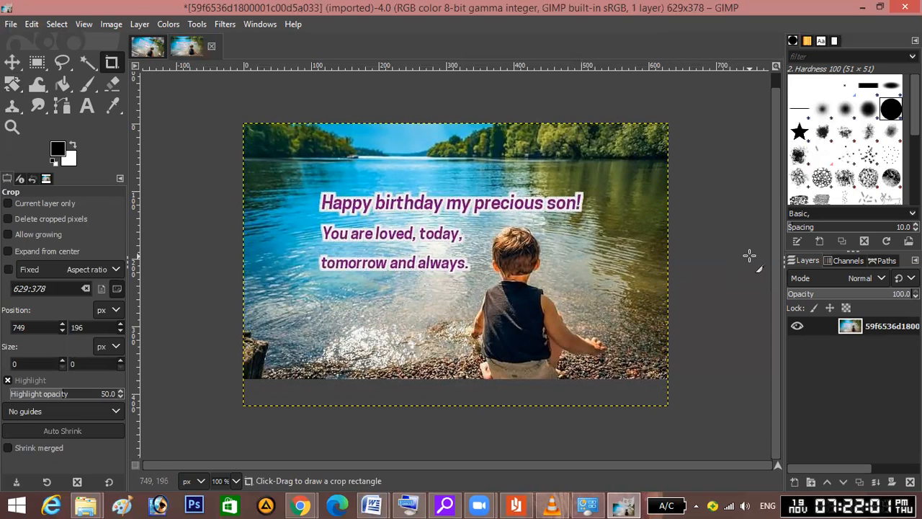
{"action": "left_click", "coordinate": [213, 181]}
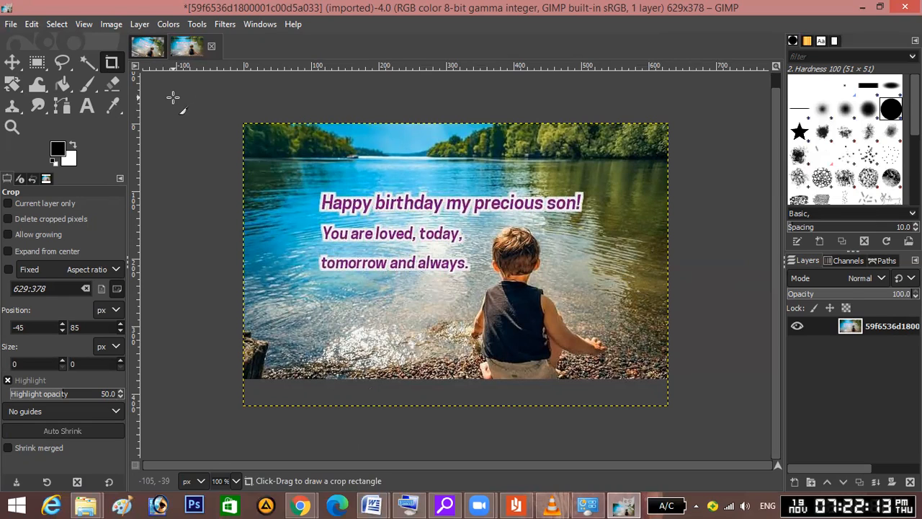
{"action": "key", "text": "m"}
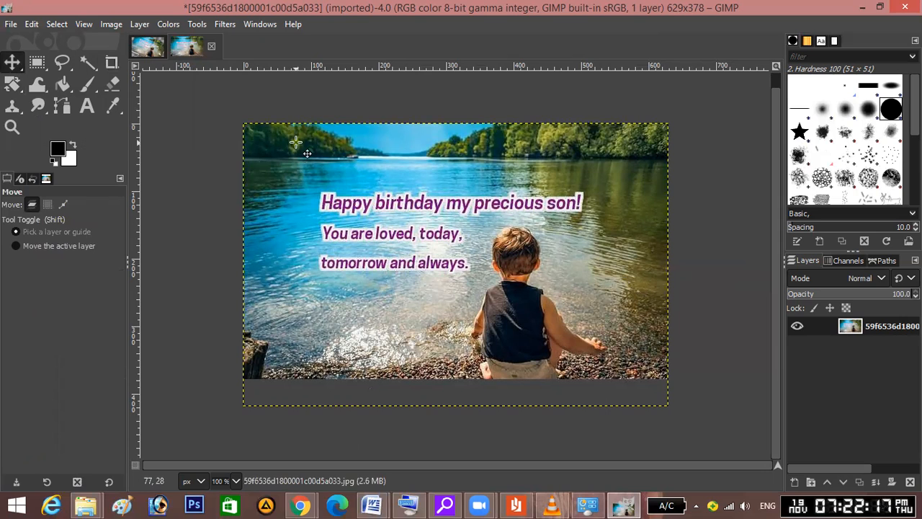
Shift the photo layer down about 7 px; give Rectangle Select feathered edges and rounded corners, radius 10.
{"action": "mouse_move", "coordinate": [296, 144]}
{"action": "left_mouse_down"}
{"action": "mouse_move", "coordinate": [295, 167]}
{"action": "mouse_move", "coordinate": [296, 91]}
{"action": "mouse_move", "coordinate": [297, 138]}
{"action": "left_mouse_up"}
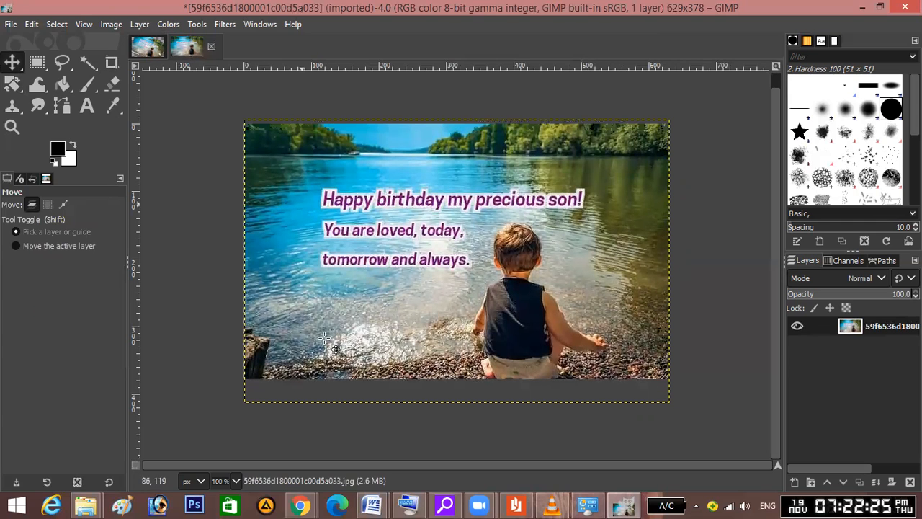
{"action": "left_click_drag", "start_coordinate": [388, 289], "coordinate": [387, 291]}
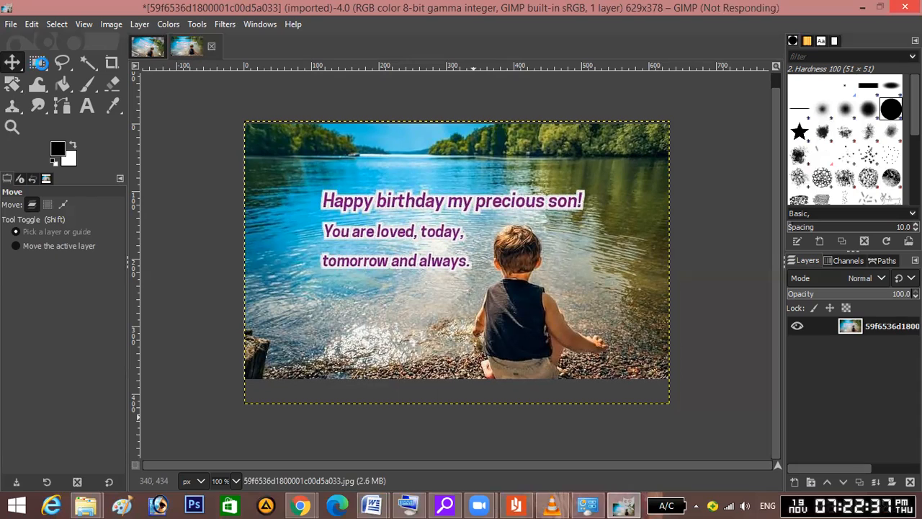
{"action": "left_click", "coordinate": [37, 63]}
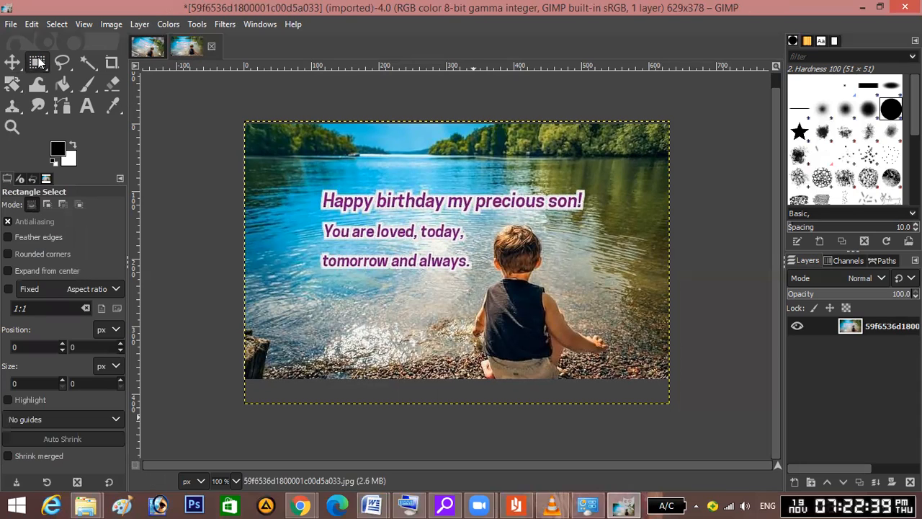
{"action": "left_click", "coordinate": [59, 240]}
{"action": "left_click", "coordinate": [57, 238]}
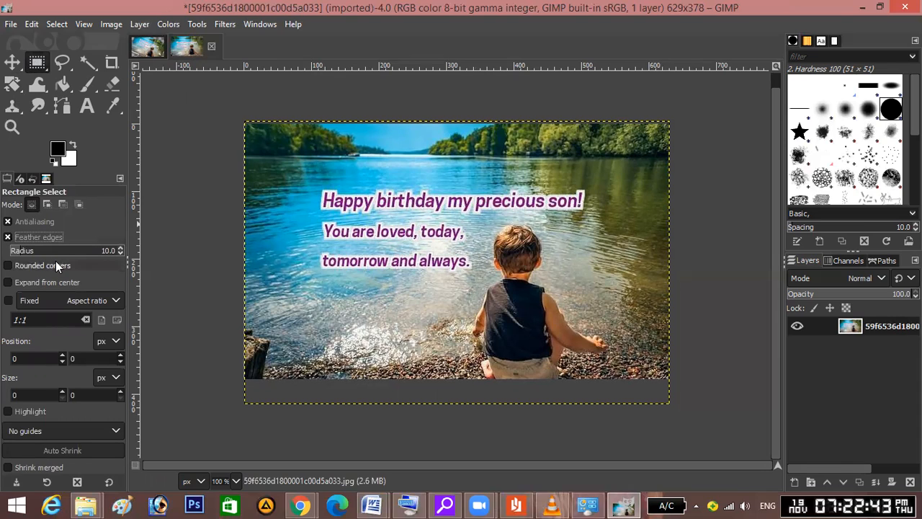
{"action": "left_click", "coordinate": [56, 263]}
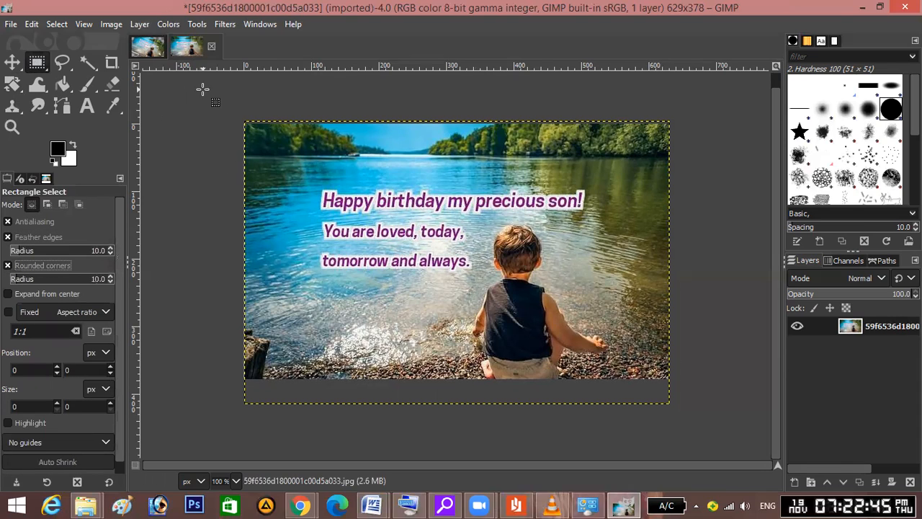
{"action": "key", "text": "alt+t"}
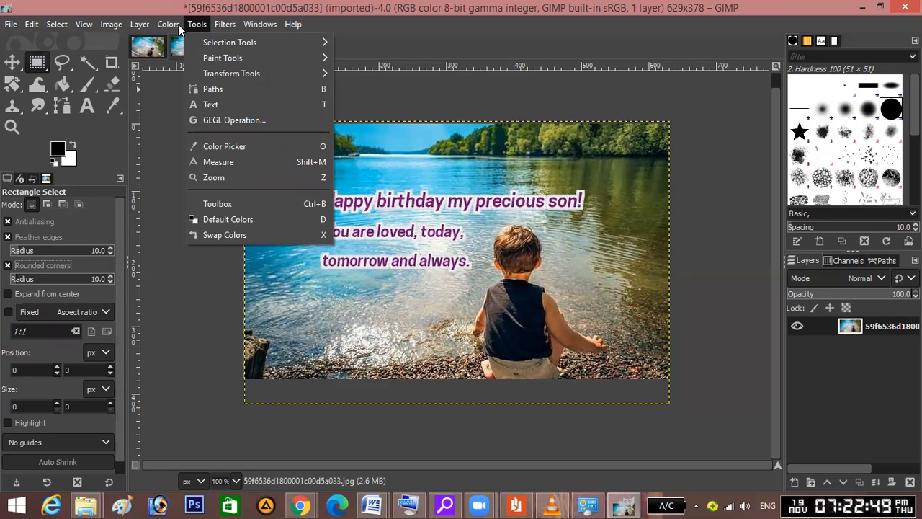
Clear the stray rectangle selections near the bottom-right corner and the greeting text.
{"action": "left_click", "coordinate": [645, 393]}
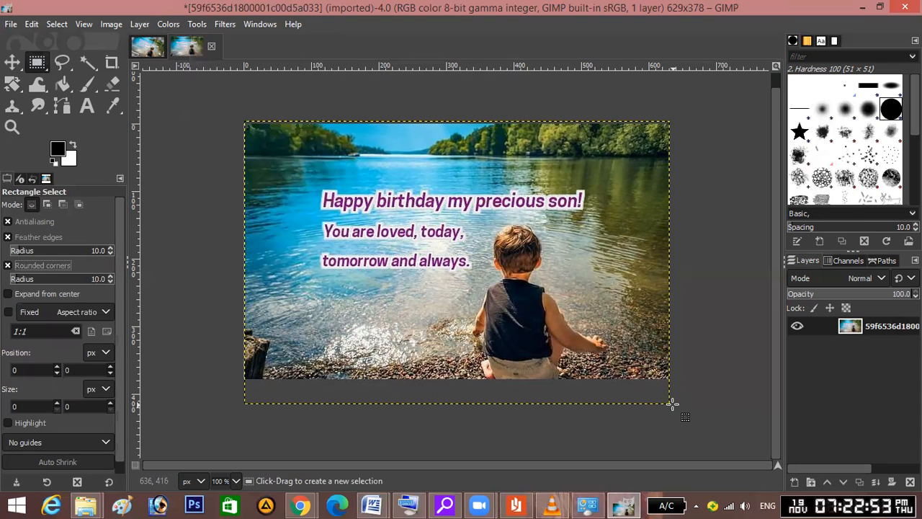
{"action": "left_click_drag", "start_coordinate": [664, 400], "coordinate": [638, 382]}
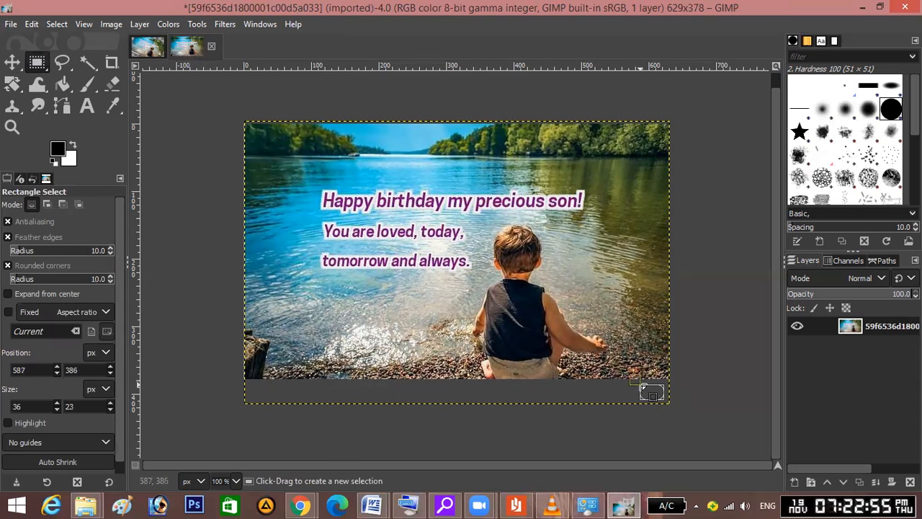
{"action": "left_click", "coordinate": [281, 395]}
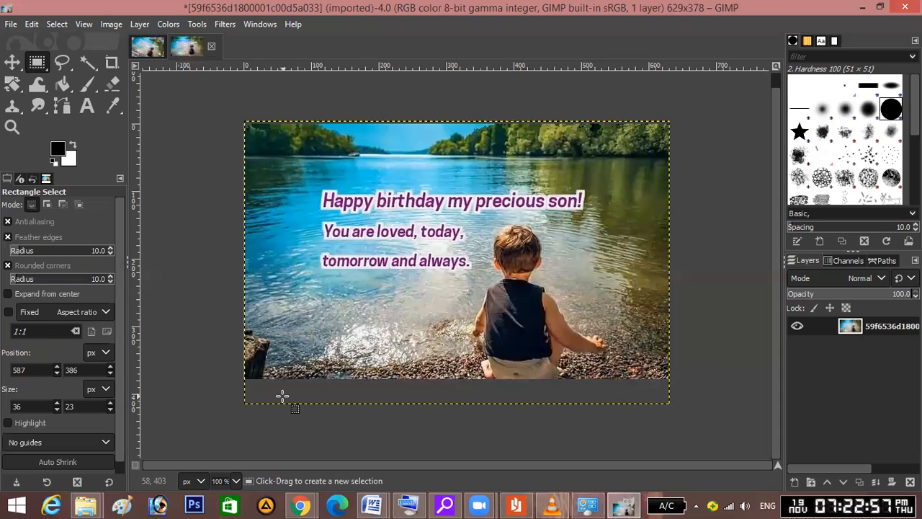
{"action": "left_click_drag", "start_coordinate": [309, 266], "coordinate": [309, 236]}
{"action": "left_click", "coordinate": [346, 382]}
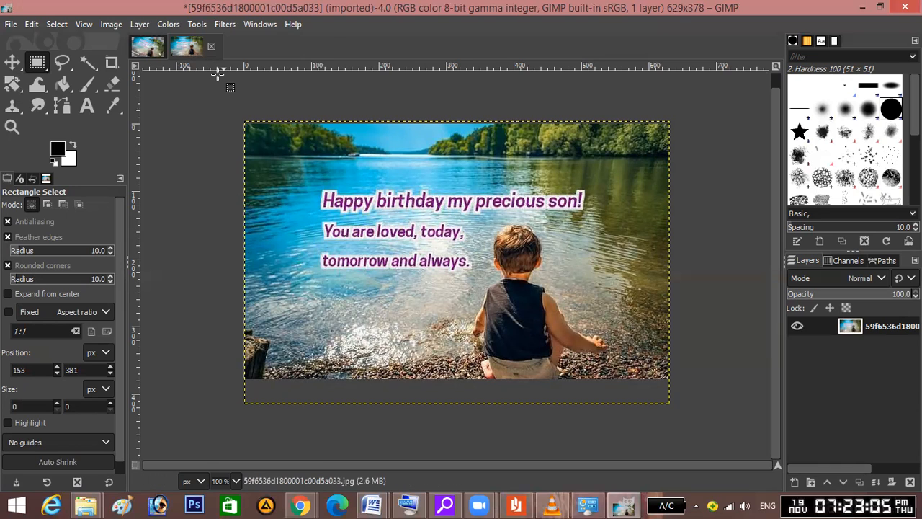
{"action": "left_click", "coordinate": [196, 23]}
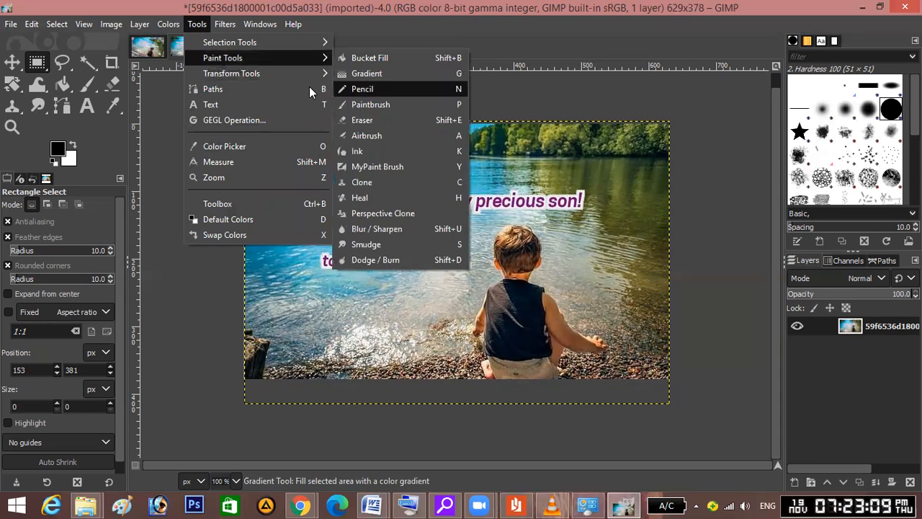
Try rotating the photo to about 5, 17 and 29 degrees, then reset the angle to 0.00.
{"action": "mouse_move", "coordinate": [307, 75]}
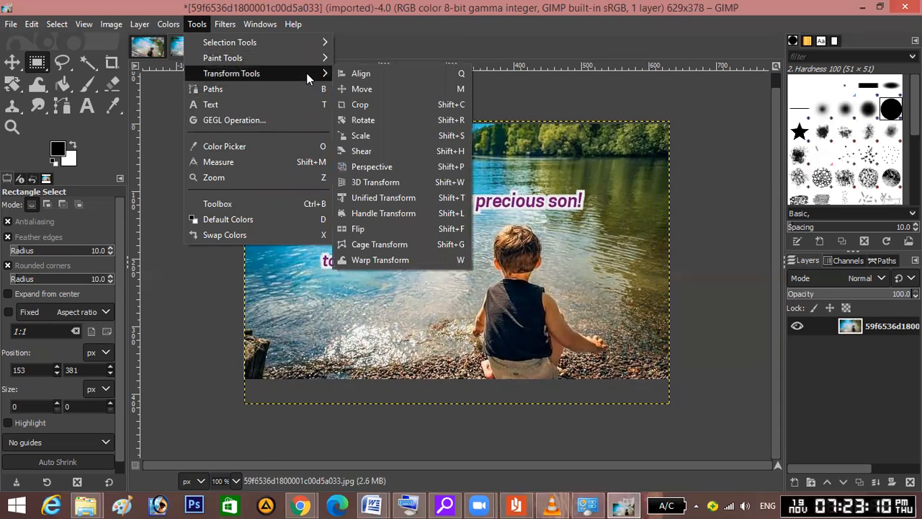
{"action": "left_click", "coordinate": [391, 120]}
{"action": "left_click", "coordinate": [397, 128]}
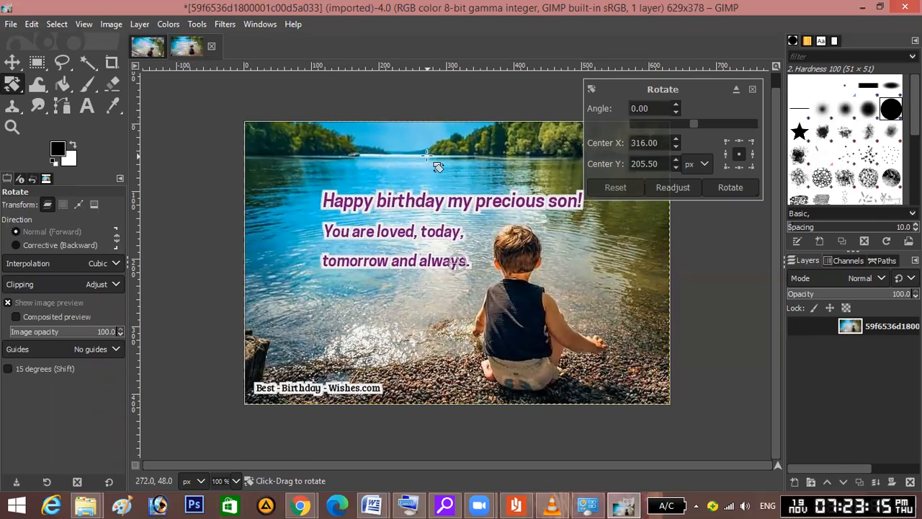
{"action": "left_click_drag", "start_coordinate": [427, 154], "coordinate": [444, 71]}
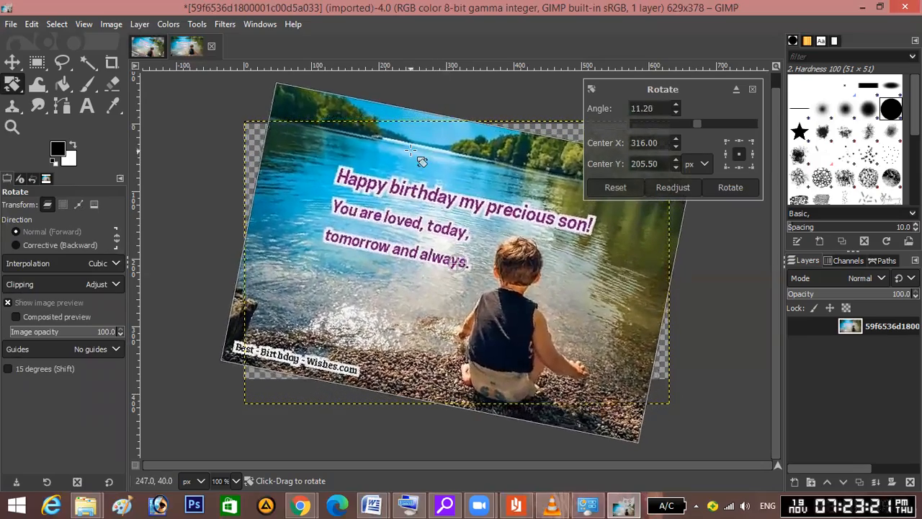
{"action": "left_click_drag", "start_coordinate": [410, 150], "coordinate": [305, 209]}
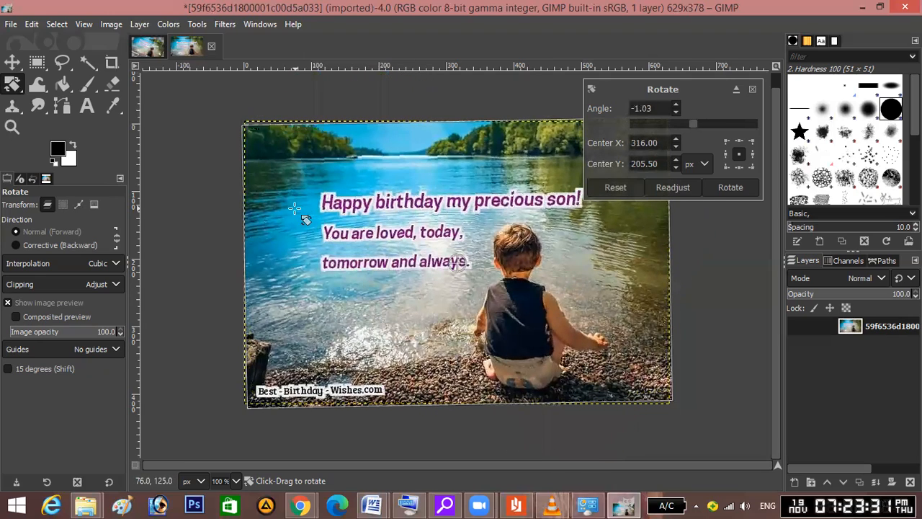
{"action": "left_click_drag", "start_coordinate": [300, 162], "coordinate": [305, 86]}
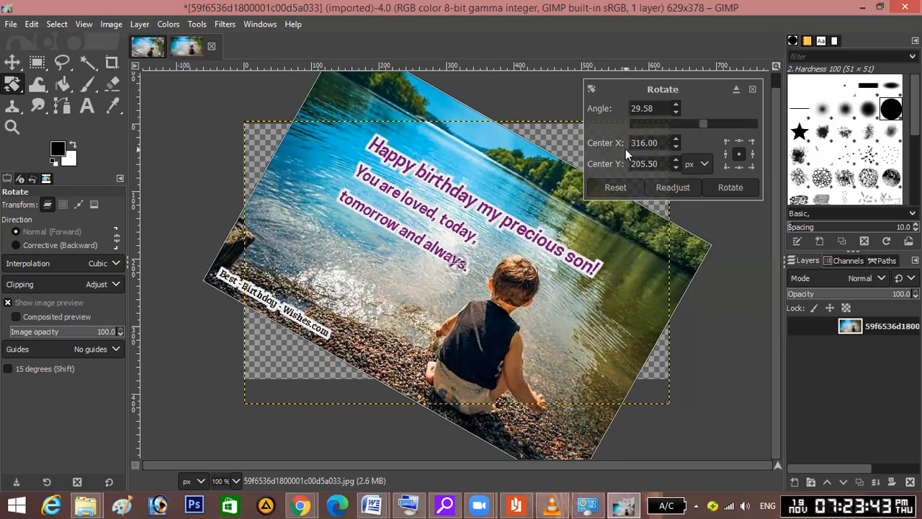
{"action": "left_click", "coordinate": [616, 187]}
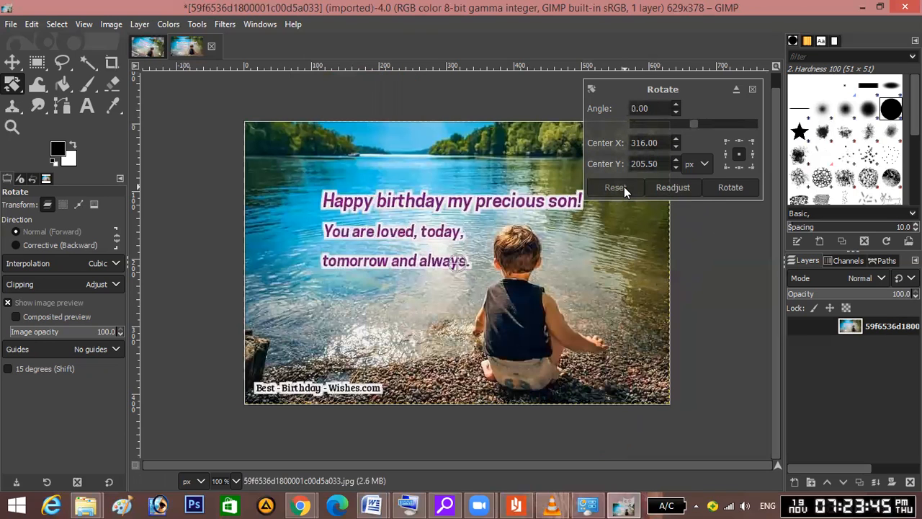
Test 20° and 24° tilts, cancel both, then preview a 30° clockwise tilt.
{"action": "left_click", "coordinate": [677, 189]}
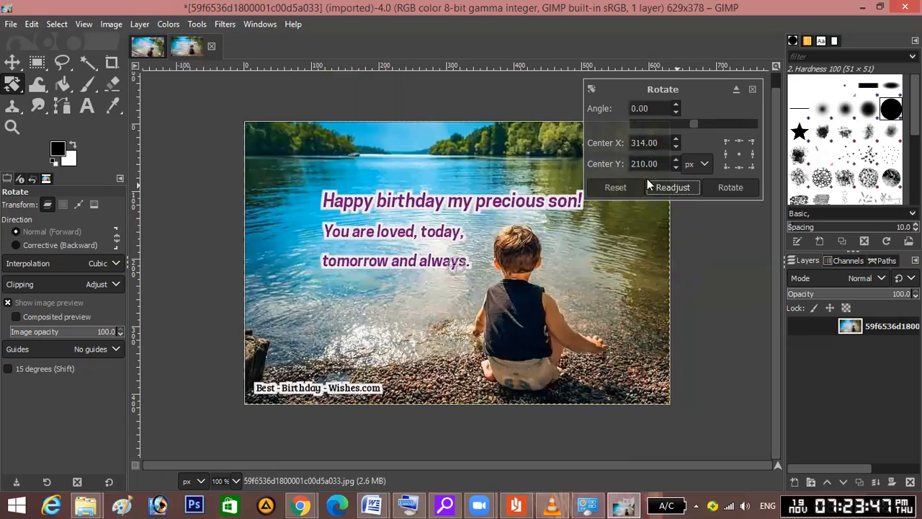
{"action": "left_click_drag", "start_coordinate": [350, 180], "coordinate": [375, 68]}
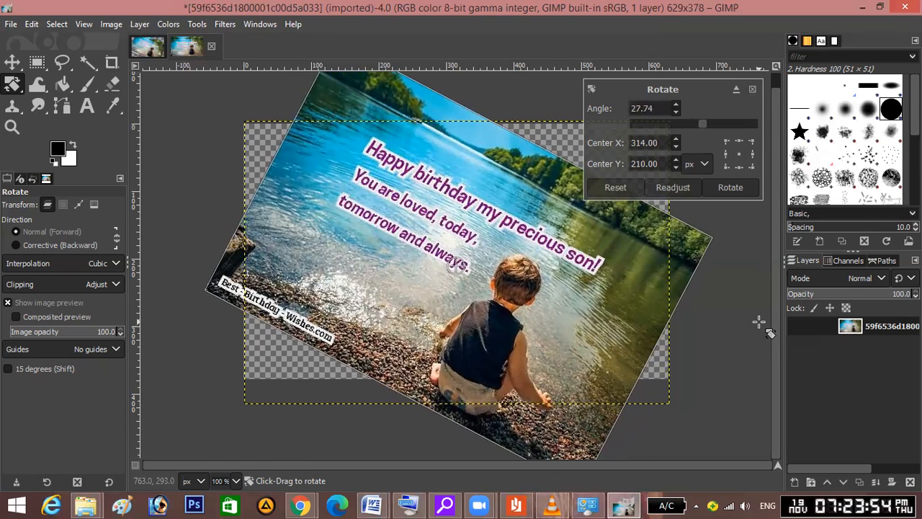
{"action": "left_click", "coordinate": [752, 89]}
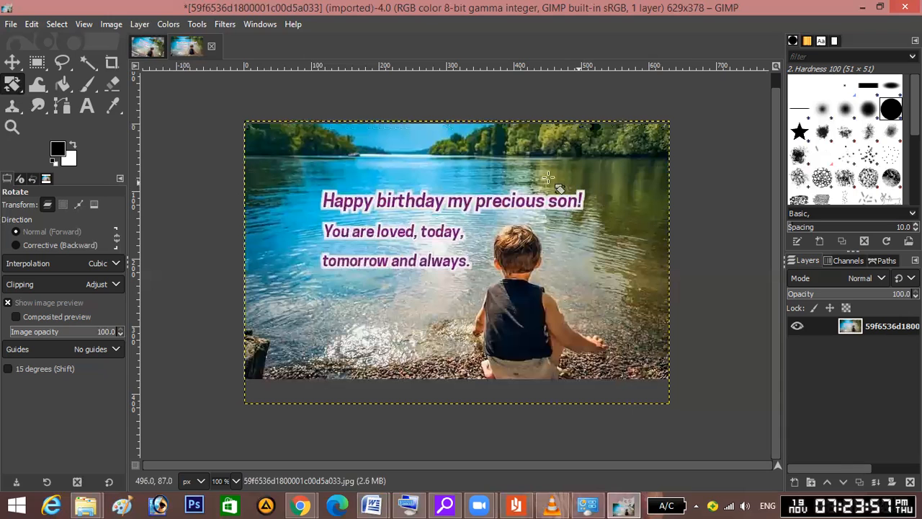
{"action": "left_click_drag", "start_coordinate": [283, 225], "coordinate": [289, 144]}
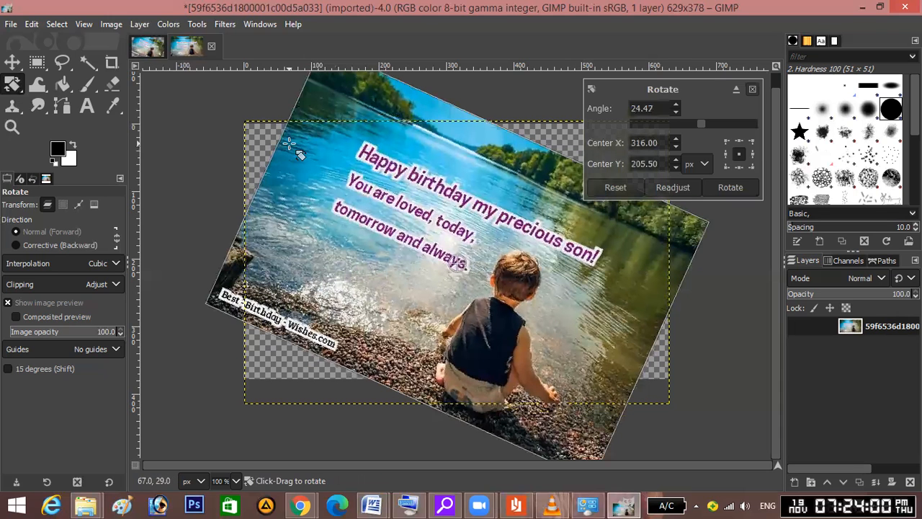
{"action": "left_click", "coordinate": [672, 188]}
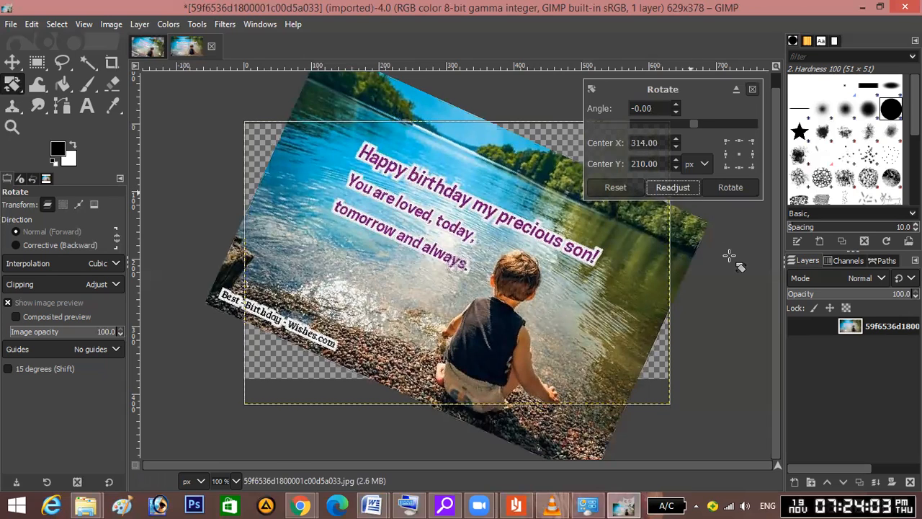
{"action": "left_click", "coordinate": [752, 90]}
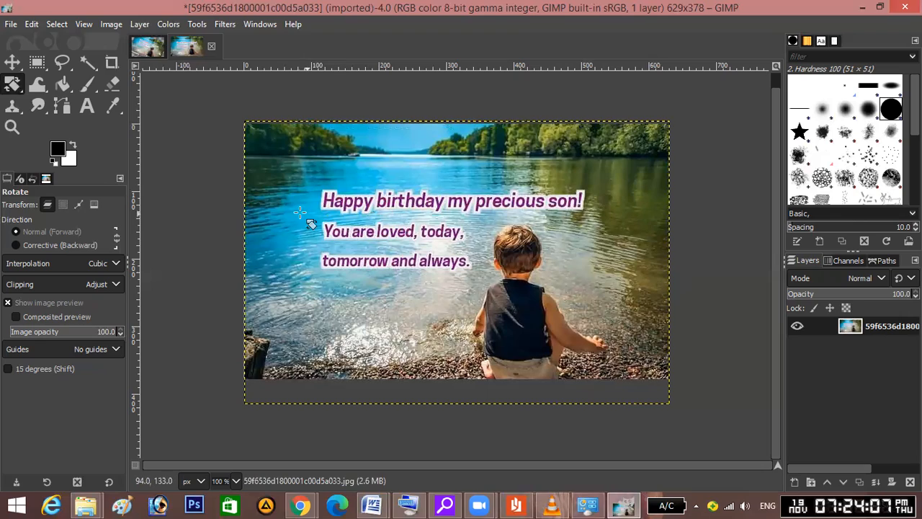
{"action": "left_click_drag", "start_coordinate": [295, 214], "coordinate": [324, 121]}
{"action": "left_click", "coordinate": [663, 188]}
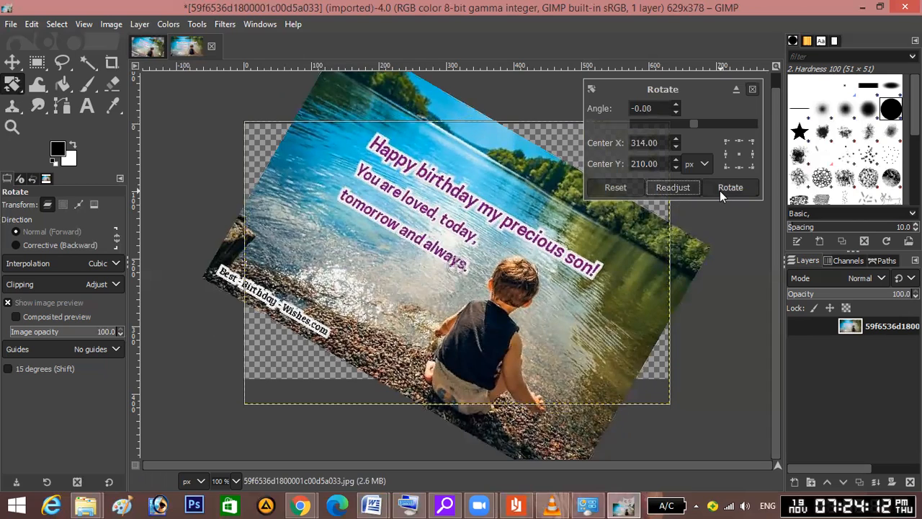
Apply the rotation, then re-rotate the photo to -16.72 degrees and commit it.
{"action": "left_click", "coordinate": [724, 187]}
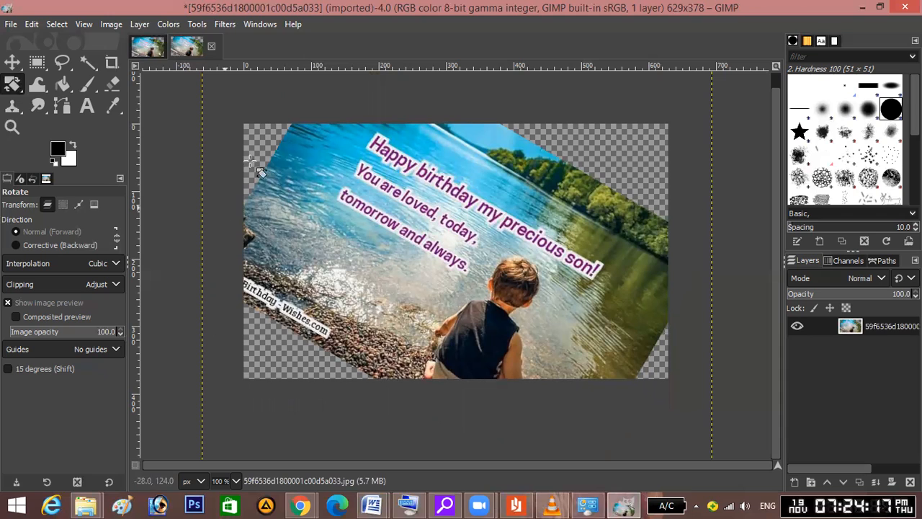
{"action": "left_click", "coordinate": [748, 157]}
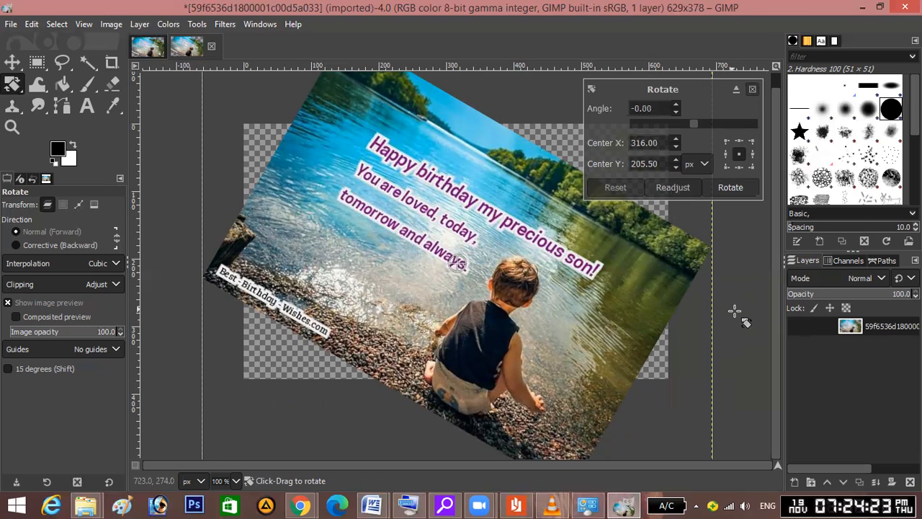
{"action": "left_click_drag", "start_coordinate": [739, 317], "coordinate": [742, 319]}
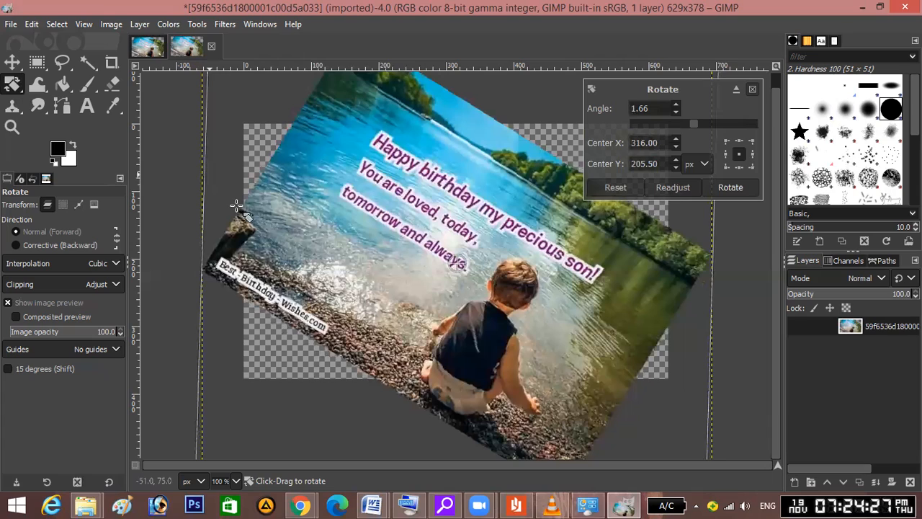
{"action": "left_click_drag", "start_coordinate": [253, 219], "coordinate": [167, 297]}
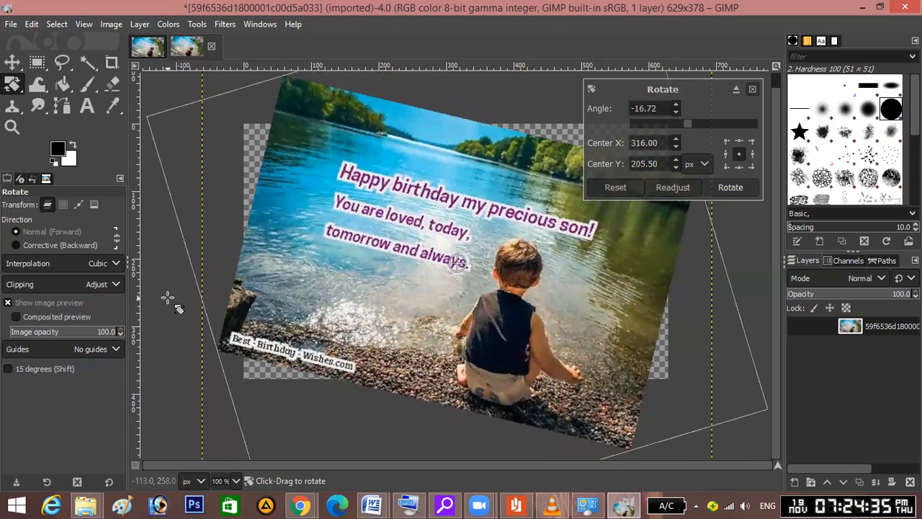
{"action": "left_click", "coordinate": [168, 297]}
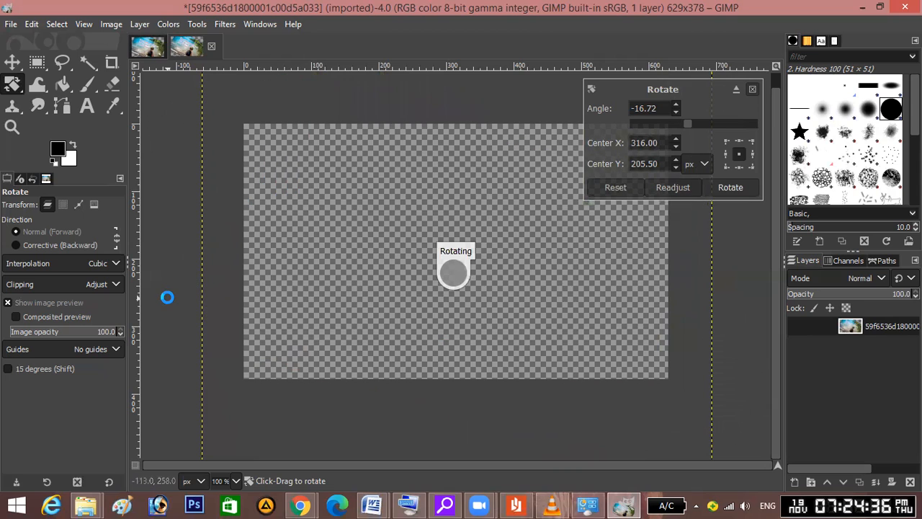